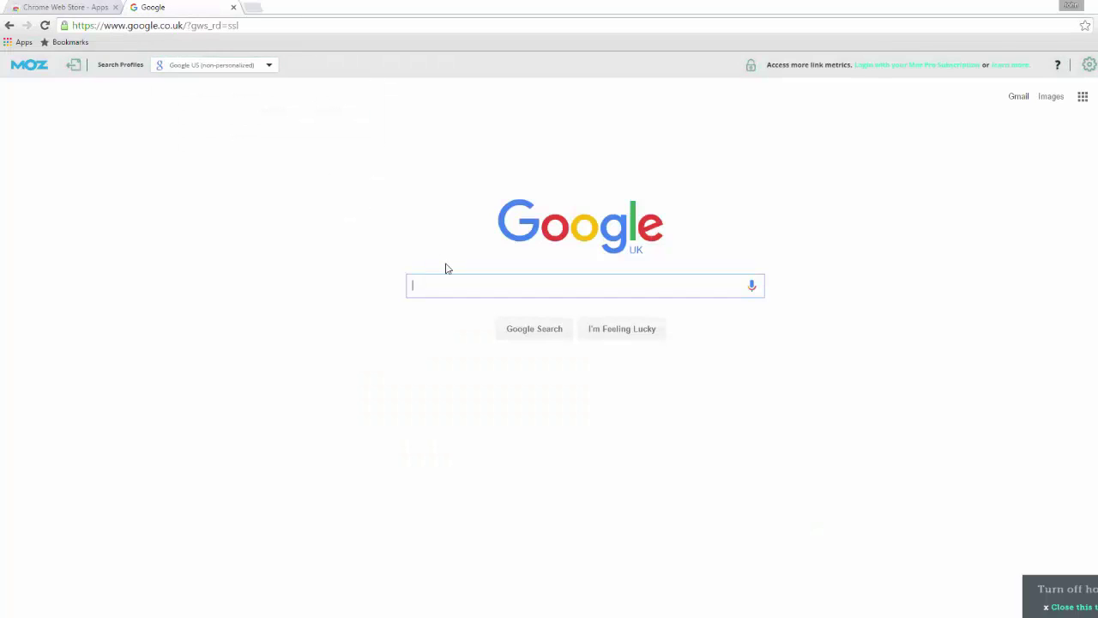
Search 'croydon roofing', then save Google settings with Instant results never shown and 100 results per page
{"action": "type", "text": "roy"}
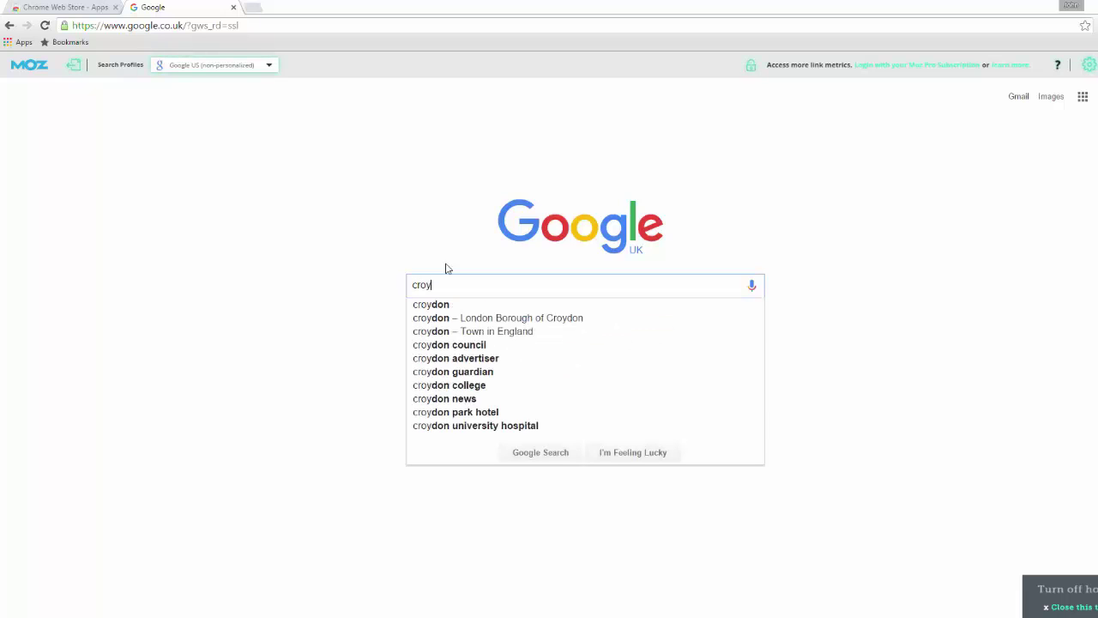
{"action": "type", "text": "don roofing"}
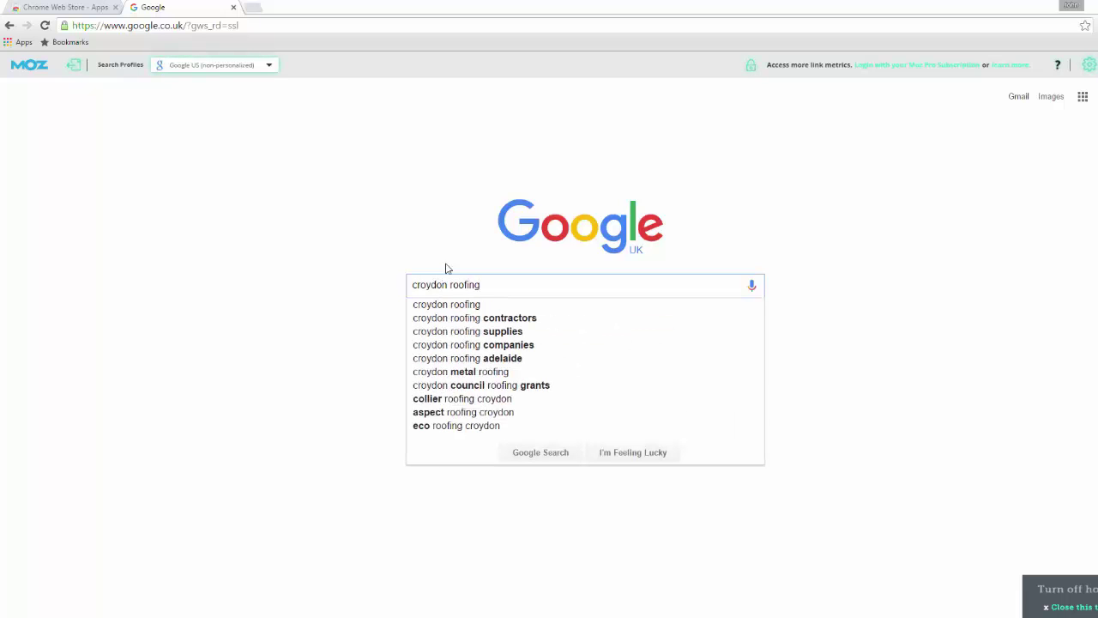
{"action": "key", "text": "Return"}
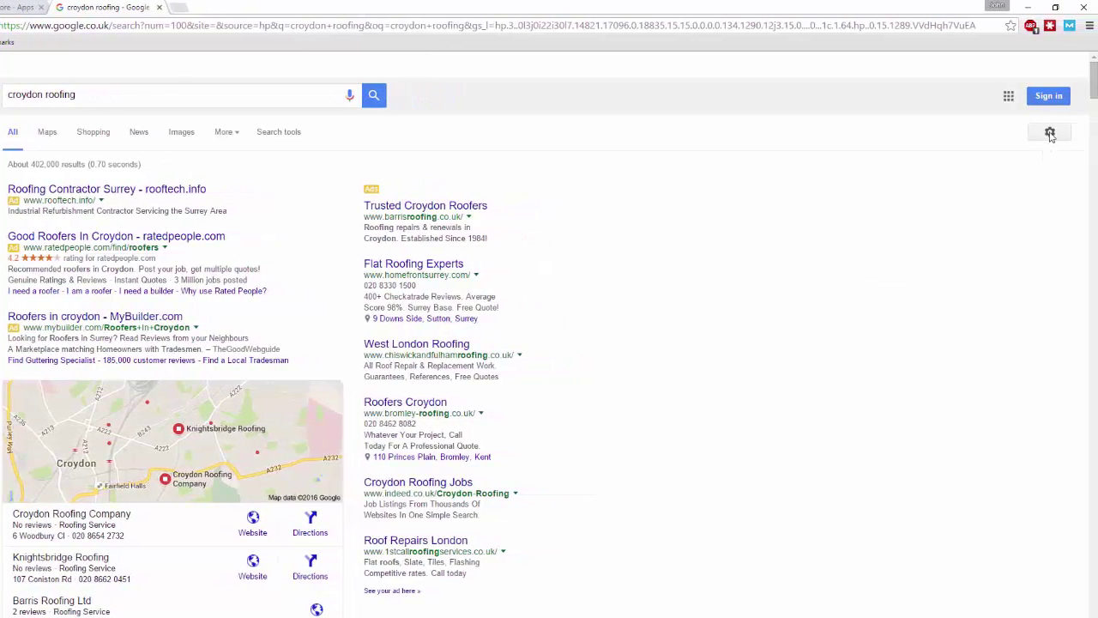
{"action": "left_click", "coordinate": [1050, 133]}
{"action": "left_click", "coordinate": [1018, 159]}
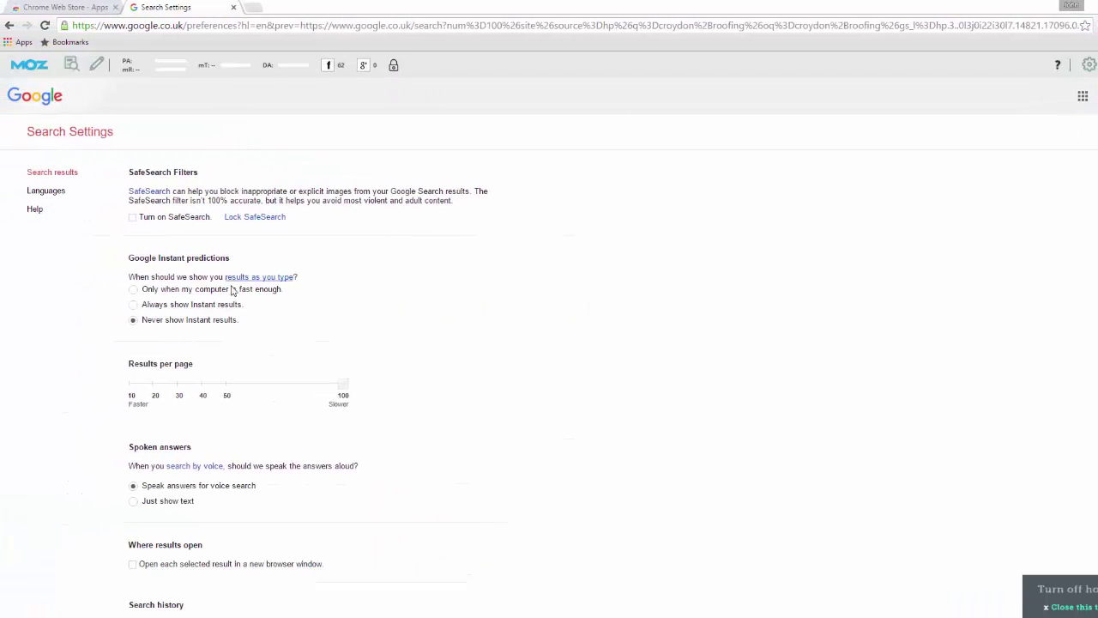
{"action": "left_click", "coordinate": [181, 290]}
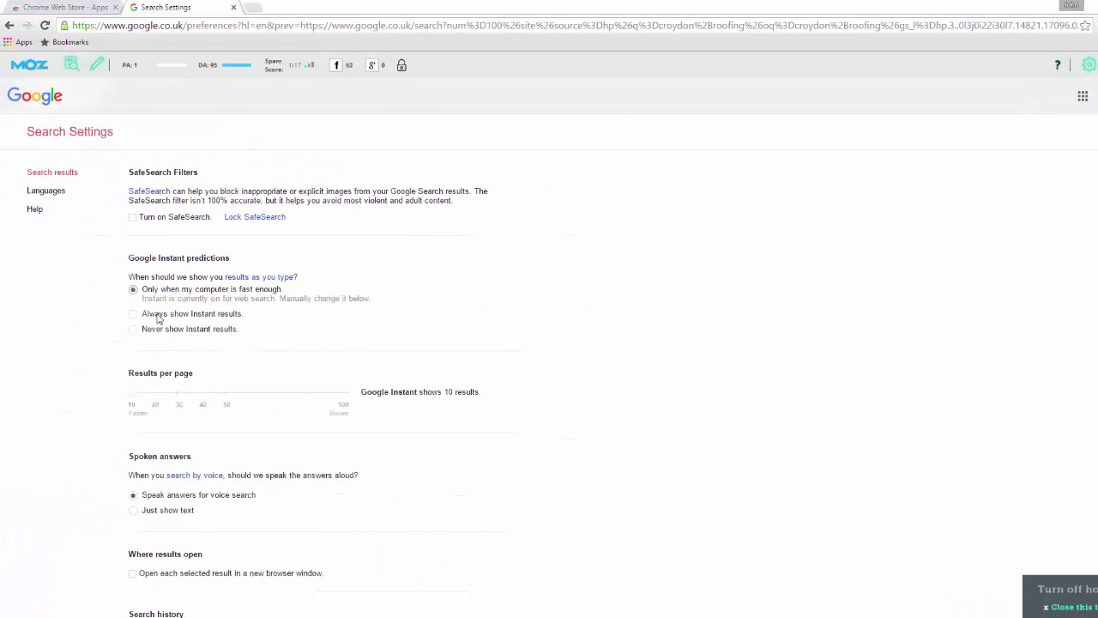
{"action": "left_click", "coordinate": [156, 331]}
{"action": "left_click_drag", "start_coordinate": [133, 388], "coordinate": [344, 390]}
{"action": "scroll", "coordinate": [368, 394], "scroll_direction": "down", "scroll_amount": 3}
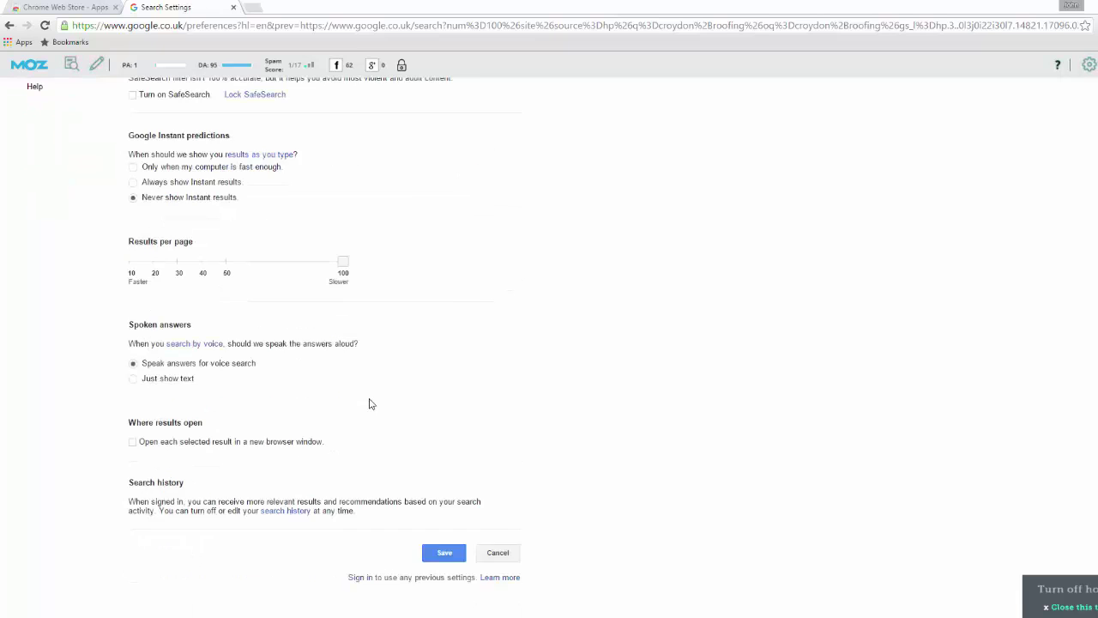
{"action": "left_click", "coordinate": [444, 523]}
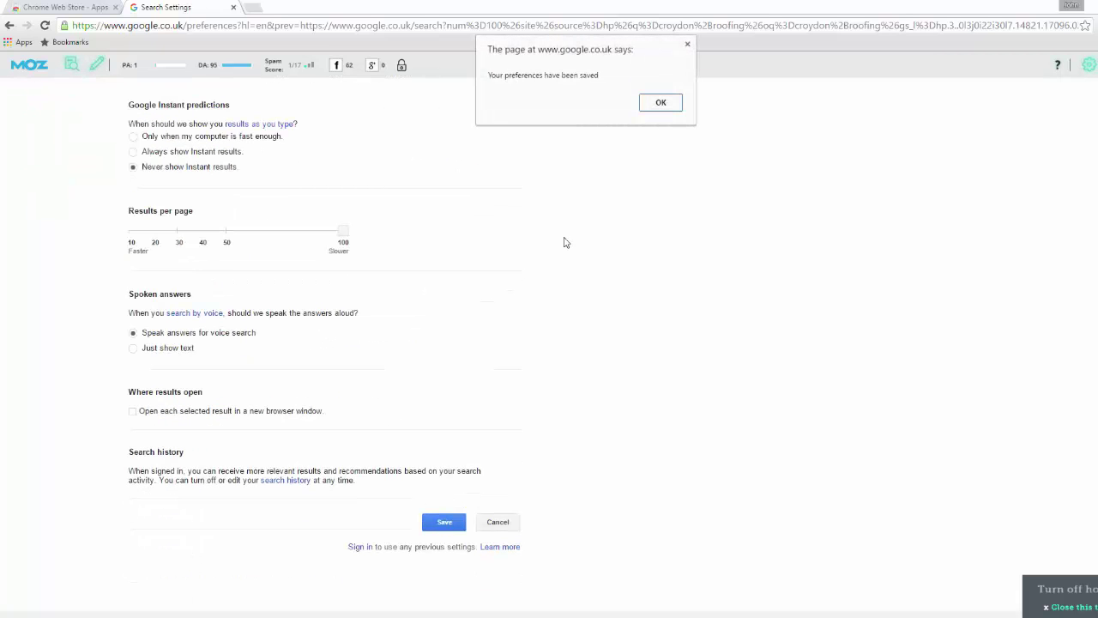
{"action": "left_click", "coordinate": [659, 104]}
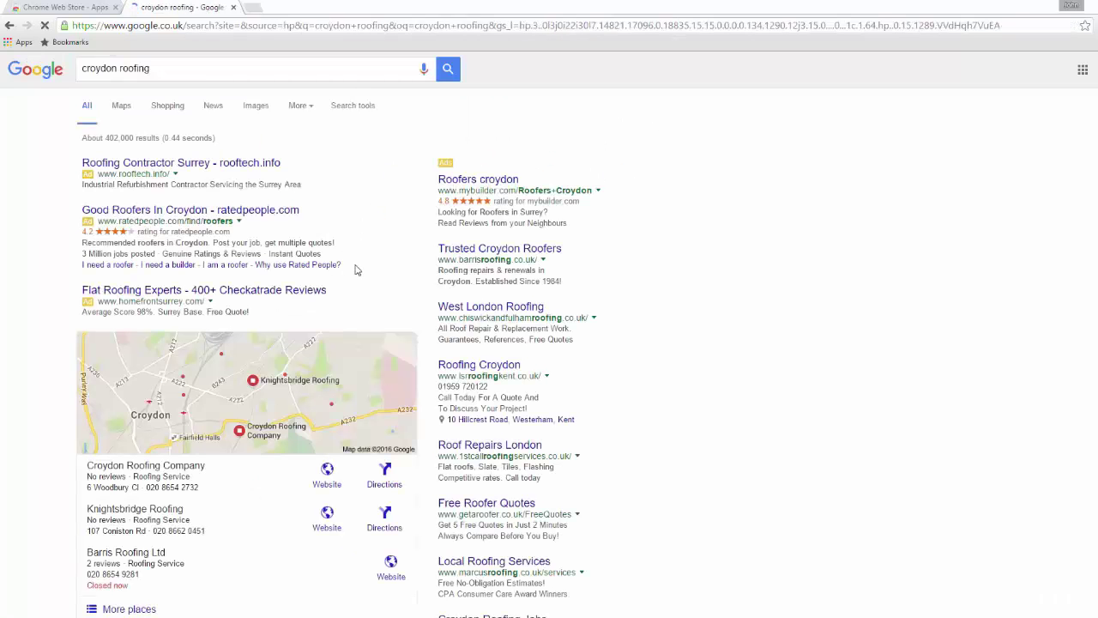
Review the croydon roofing results, then export the SERP to CSV with MozBar
{"action": "scroll", "coordinate": [588, 275], "scroll_direction": "down", "scroll_amount": 10}
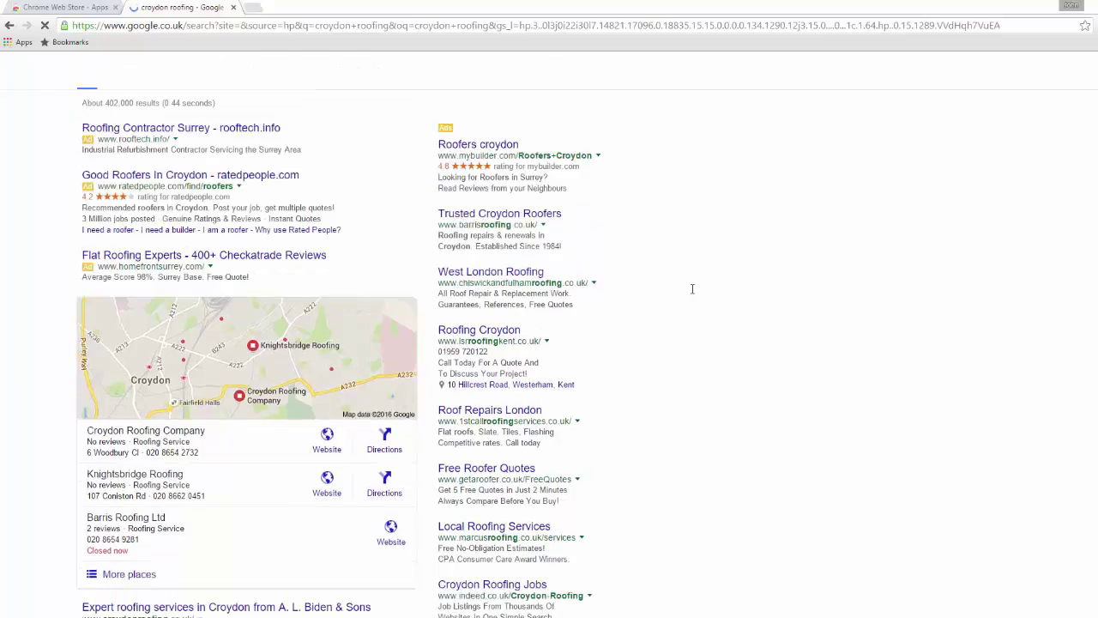
{"action": "scroll", "coordinate": [640, 326], "scroll_direction": "up", "scroll_amount": 6}
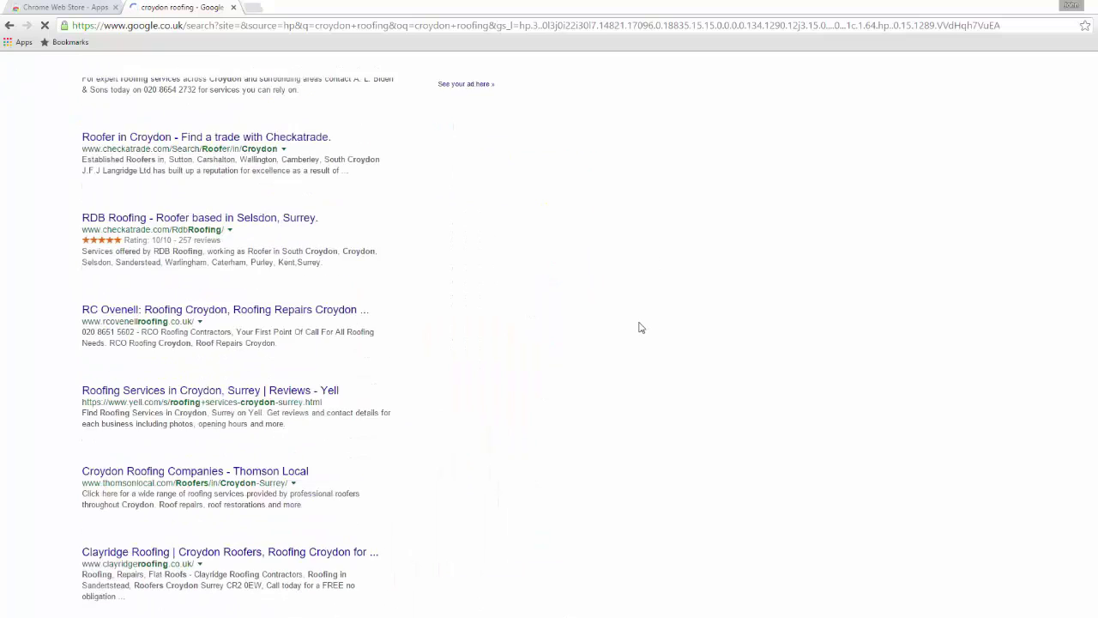
{"action": "scroll", "coordinate": [640, 326], "scroll_direction": "down", "scroll_amount": 9}
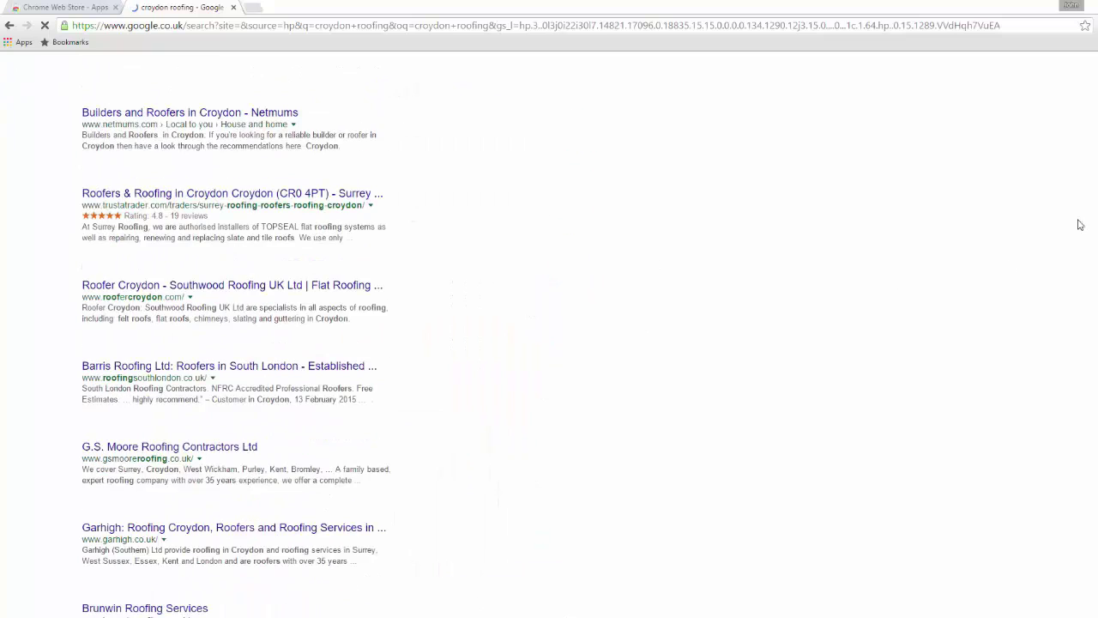
{"action": "scroll", "coordinate": [549, 343], "scroll_direction": "down", "scroll_amount": 20}
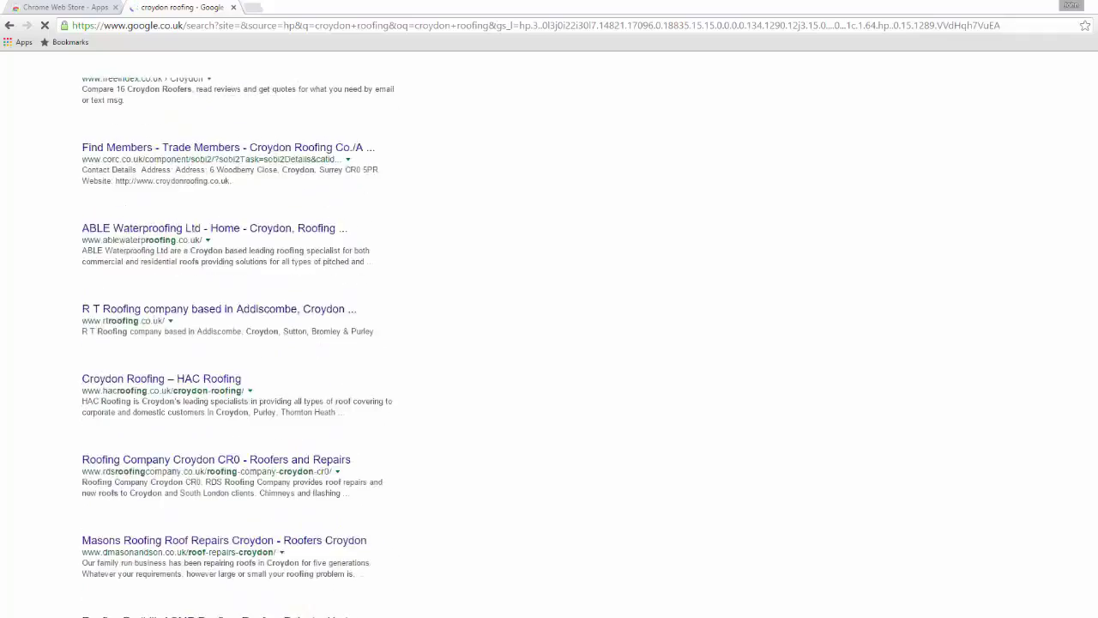
{"action": "scroll", "coordinate": [549, 344], "scroll_direction": "down", "scroll_amount": 20}
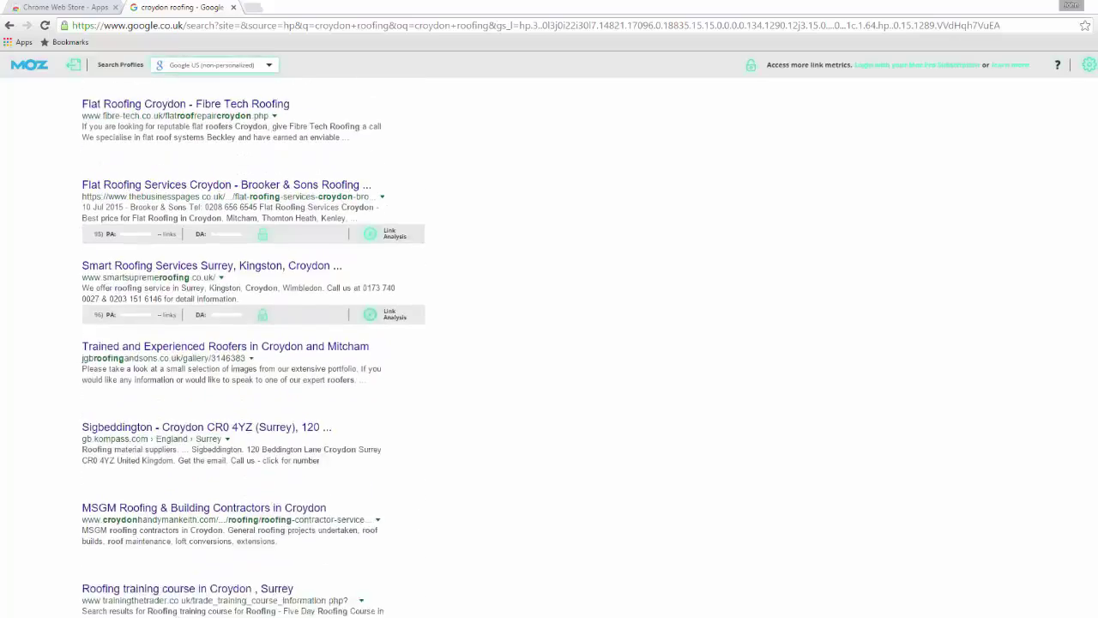
{"action": "key", "text": "Home"}
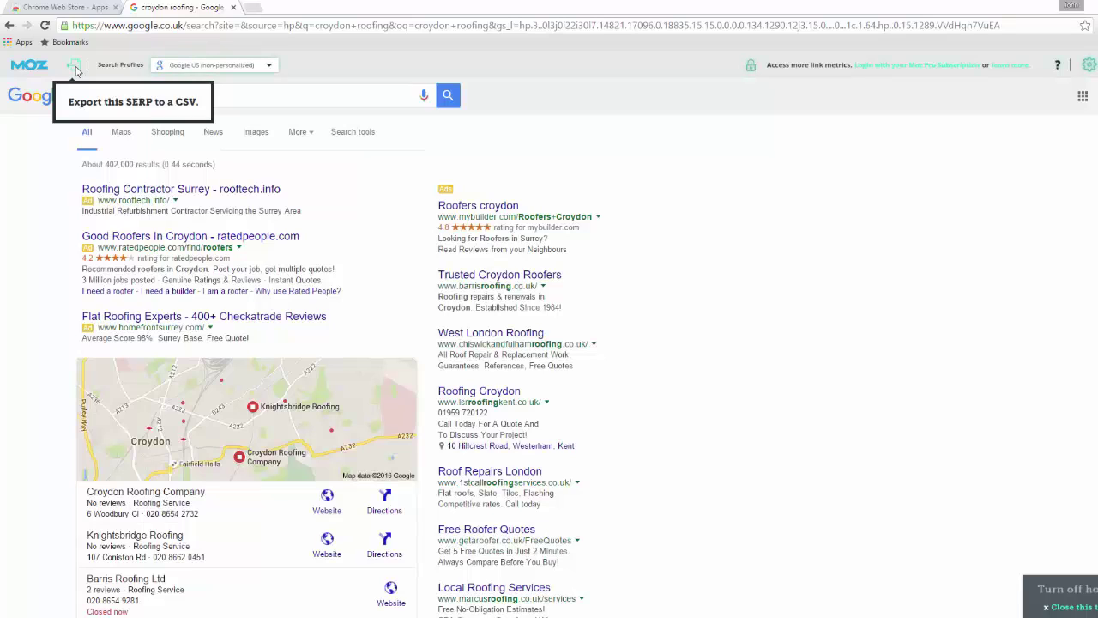
{"action": "left_click", "coordinate": [76, 70]}
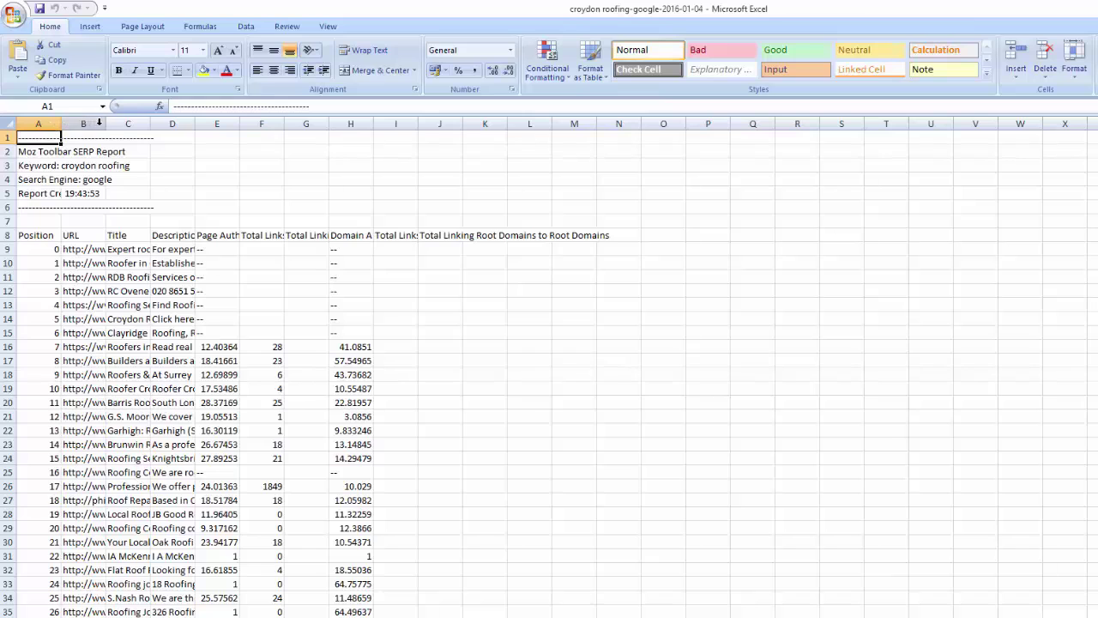
Delete the report header rows 1 to 7 from the croydon roofing export
{"action": "left_click_drag", "start_coordinate": [62, 124], "coordinate": [835, 134]}
{"action": "left_click_drag", "start_coordinate": [542, 133], "coordinate": [144, 135]}
{"action": "left_click", "coordinate": [100, 232]}
{"action": "left_click", "coordinate": [17, 221]}
{"action": "left_click_drag", "start_coordinate": [11, 222], "coordinate": [12, 138]}
{"action": "right_click", "coordinate": [223, 184]}
{"action": "left_click", "coordinate": [279, 273]}
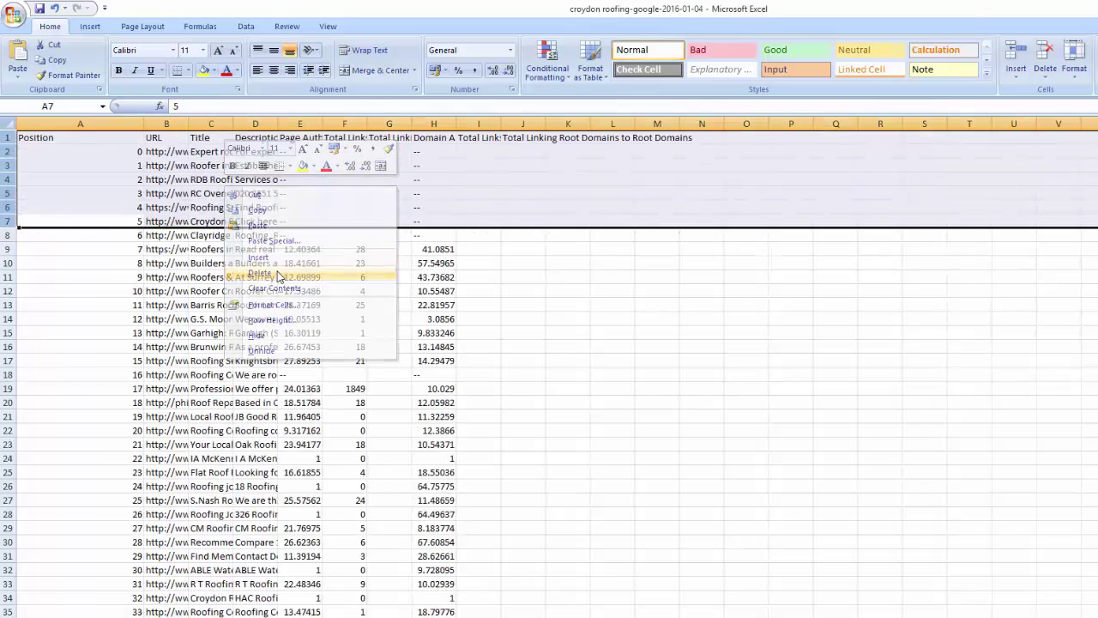
{"action": "left_click", "coordinate": [211, 262]}
Delete columns C through M, widen column B for URLs and narrow column A
{"action": "left_click_drag", "start_coordinate": [147, 123], "coordinate": [895, 123]}
{"action": "right_click", "coordinate": [840, 123]}
{"action": "left_click", "coordinate": [841, 330]}
{"action": "left_click", "coordinate": [729, 347]}
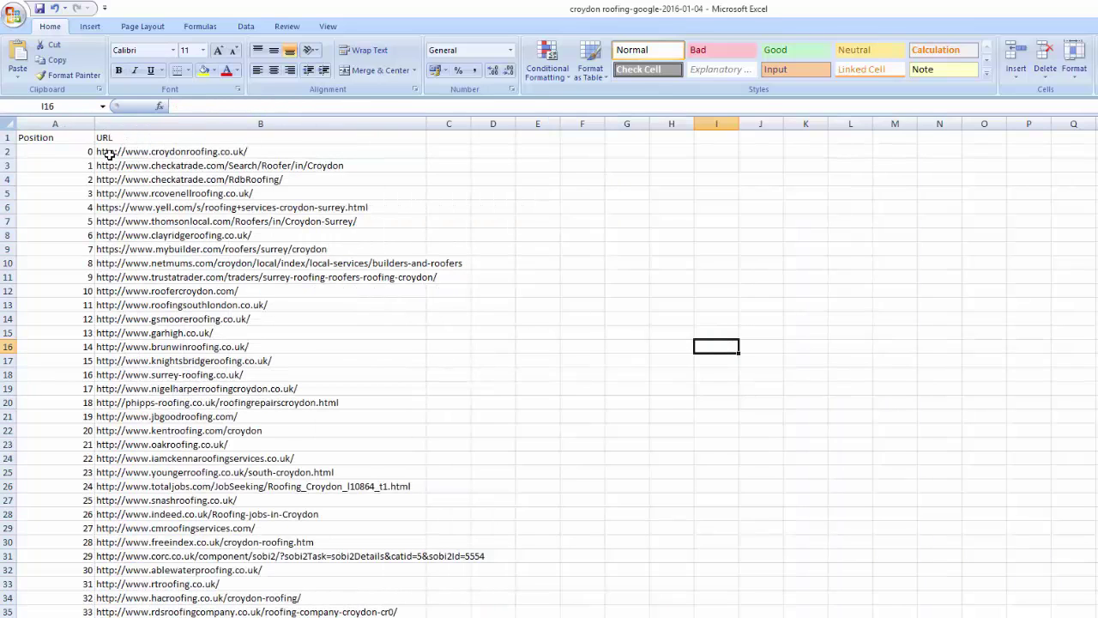
{"action": "left_click_drag", "start_coordinate": [94, 124], "coordinate": [66, 127]}
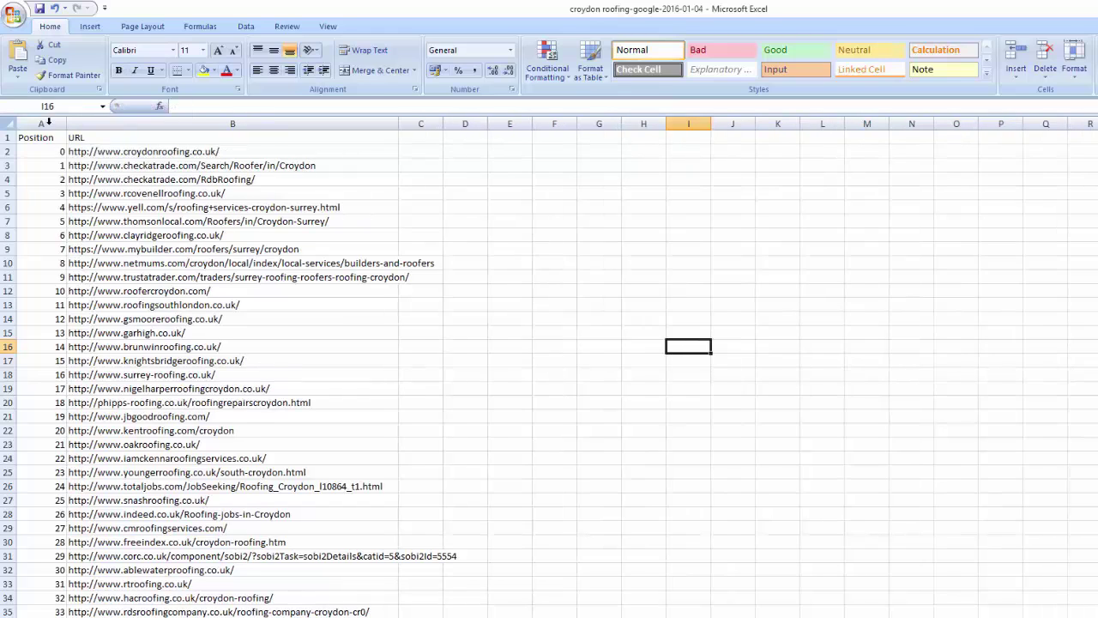
{"action": "left_click", "coordinate": [50, 123]}
Left-align the Position numbers and select the table from A1 down to the last URL
{"action": "left_click", "coordinate": [257, 70]}
{"action": "left_click", "coordinate": [140, 206]}
{"action": "left_click", "coordinate": [50, 153]}
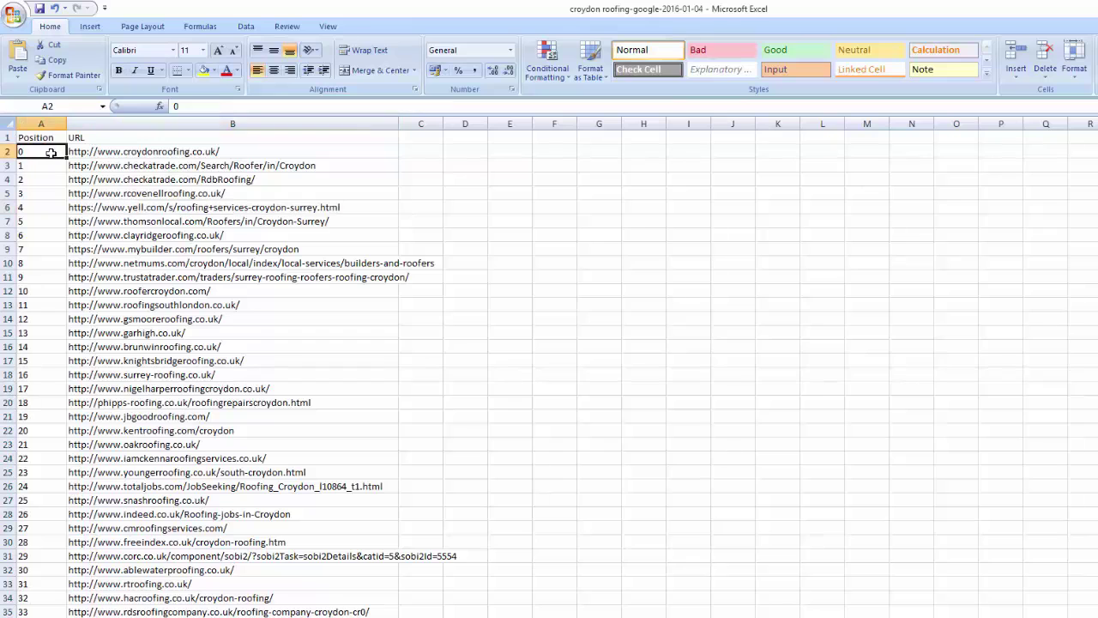
{"action": "left_click", "coordinate": [335, 165]}
{"action": "left_click_drag", "start_coordinate": [138, 151], "coordinate": [40, 140]}
{"action": "key", "text": "ctrl+shift+Down"}
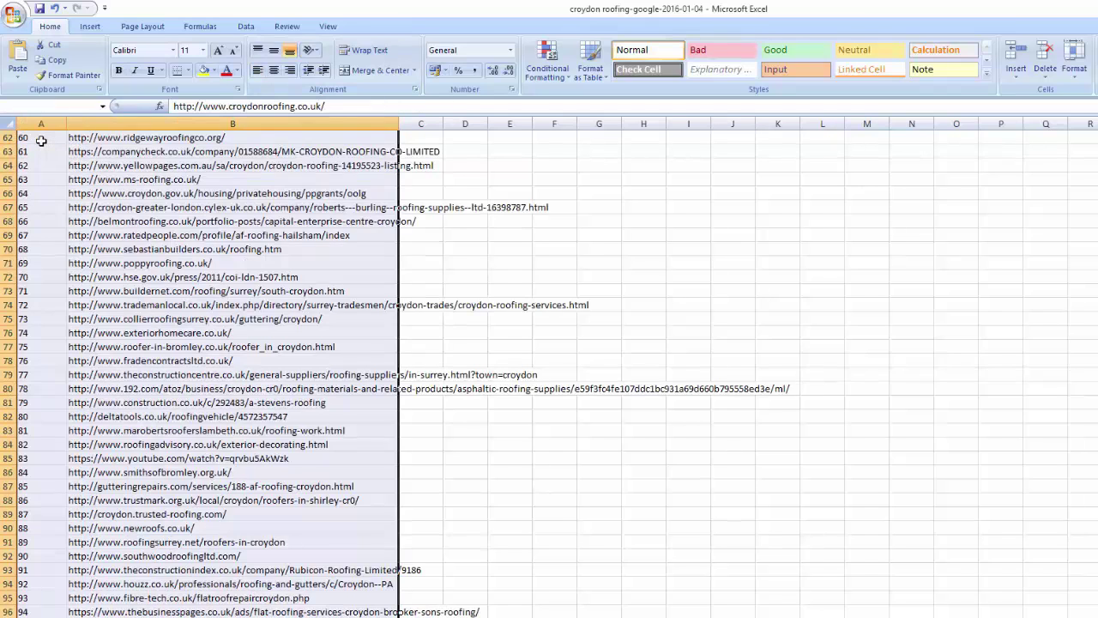
{"action": "scroll", "coordinate": [248, 341], "scroll_direction": "down", "scroll_amount": 3}
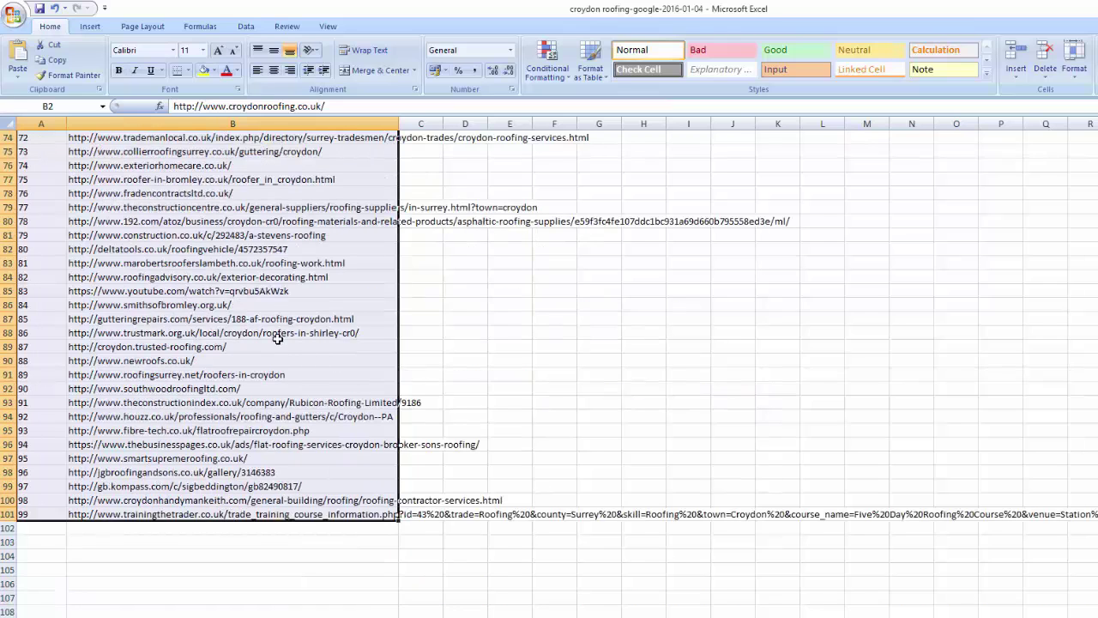
{"action": "left_click", "coordinate": [236, 543]}
Widen column B to show full URLs and check positions 0 through 99
{"action": "left_click_drag", "start_coordinate": [399, 124], "coordinate": [1097, 123]}
{"action": "left_click", "coordinate": [1040, 595]}
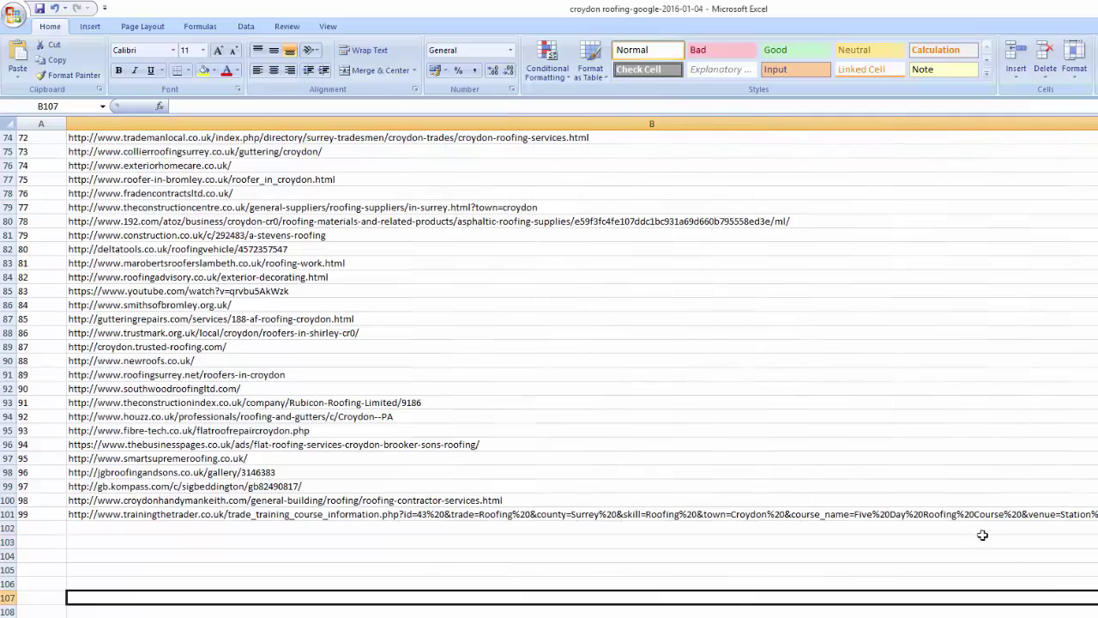
{"action": "left_click", "coordinate": [1016, 514]}
{"action": "scroll", "coordinate": [549, 369], "scroll_direction": "up", "scroll_amount": 20}
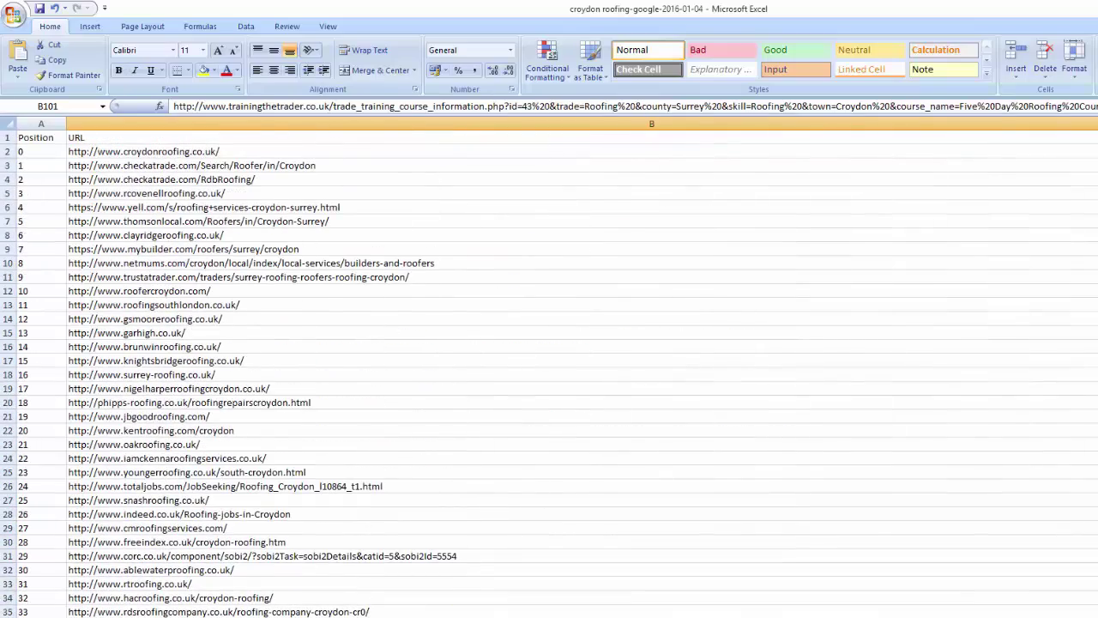
{"action": "scroll", "coordinate": [549, 369], "scroll_direction": "down", "scroll_amount": 16}
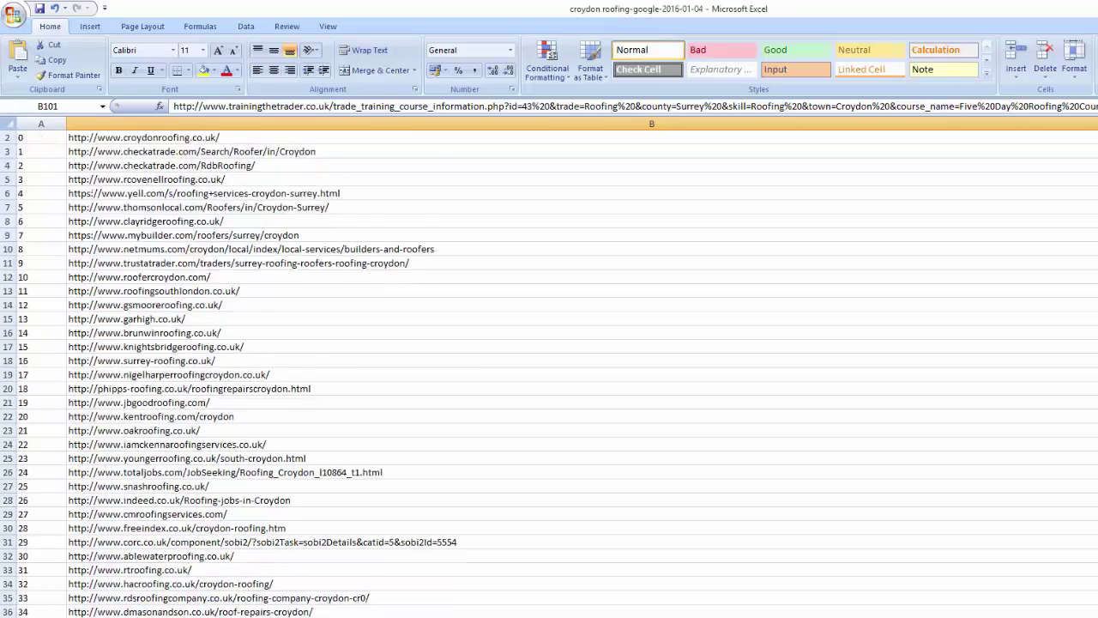
{"action": "scroll", "coordinate": [549, 369], "scroll_direction": "down", "scroll_amount": 9}
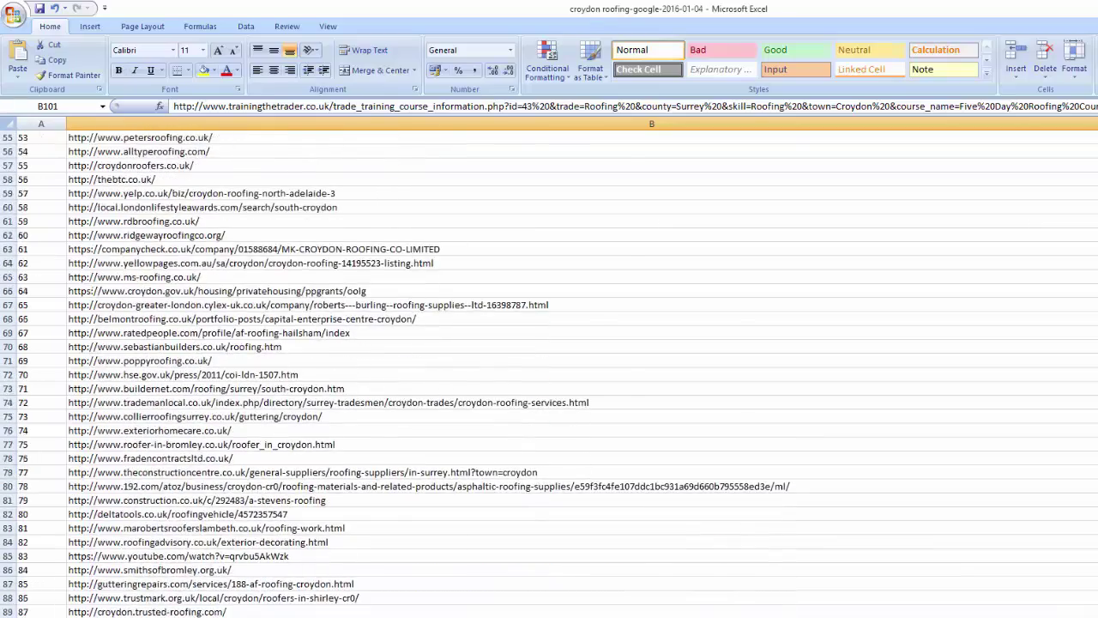
{"action": "scroll", "coordinate": [549, 369], "scroll_direction": "up", "scroll_amount": 20}
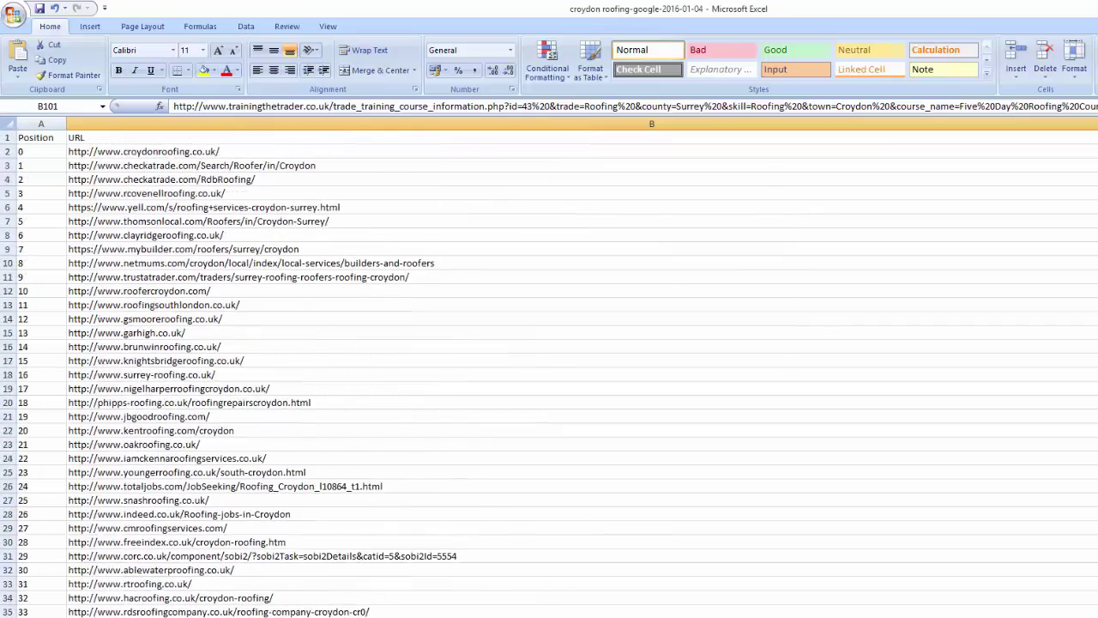
{"action": "scroll", "coordinate": [549, 369], "scroll_direction": "down", "scroll_amount": 20}
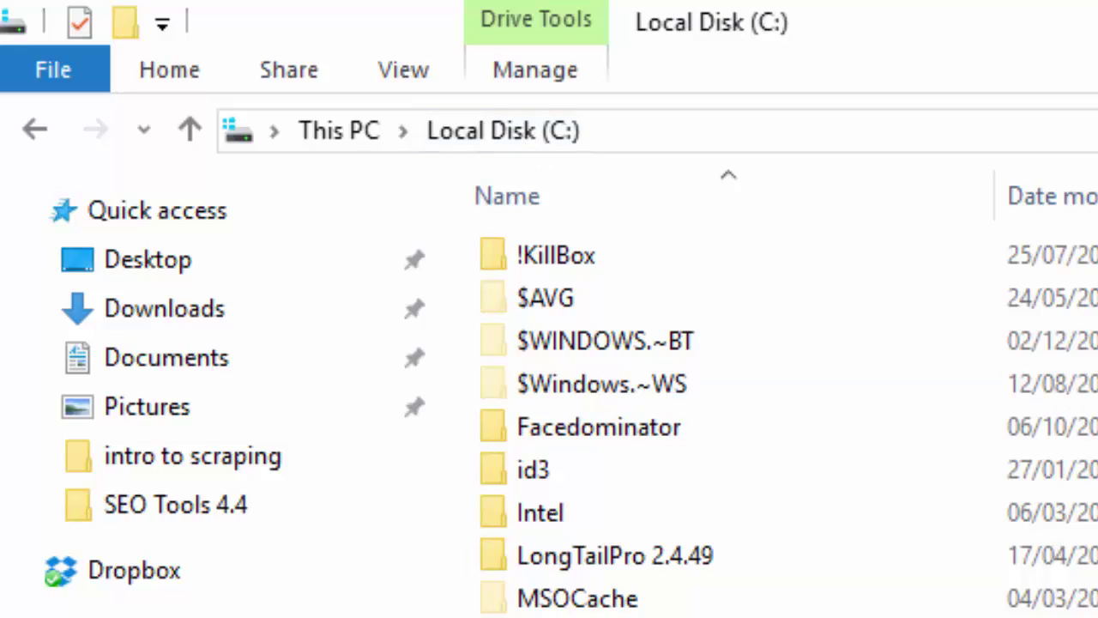
Open the id3 folder on C: holding the four roofing CSV exports, then the Start menu
{"action": "double_click", "coordinate": [541, 470]}
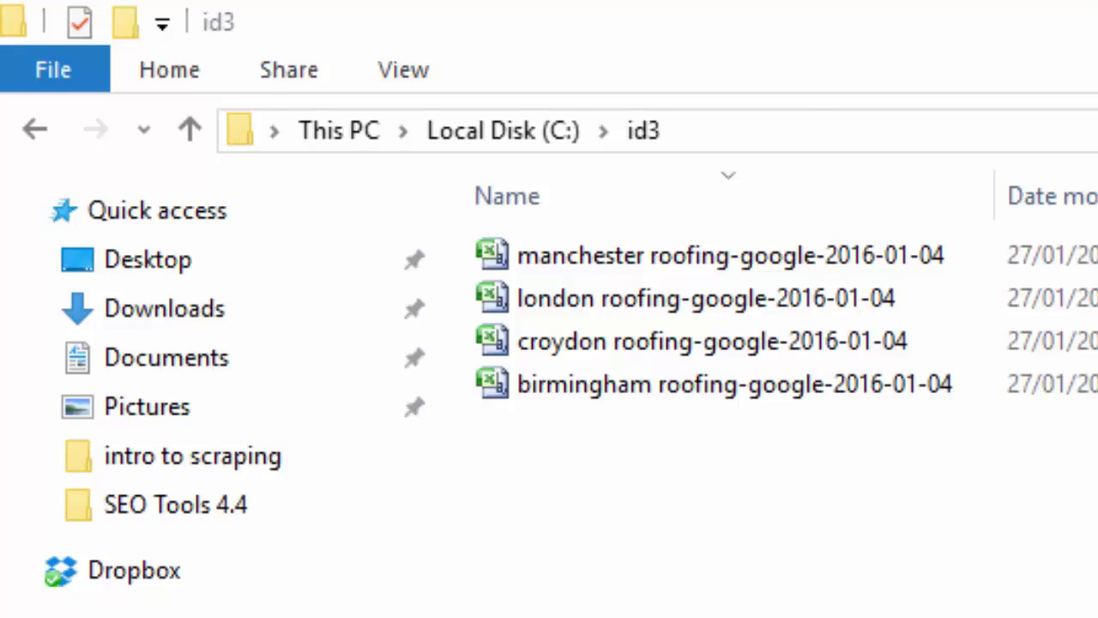
{"action": "left_click", "coordinate": [21, 601]}
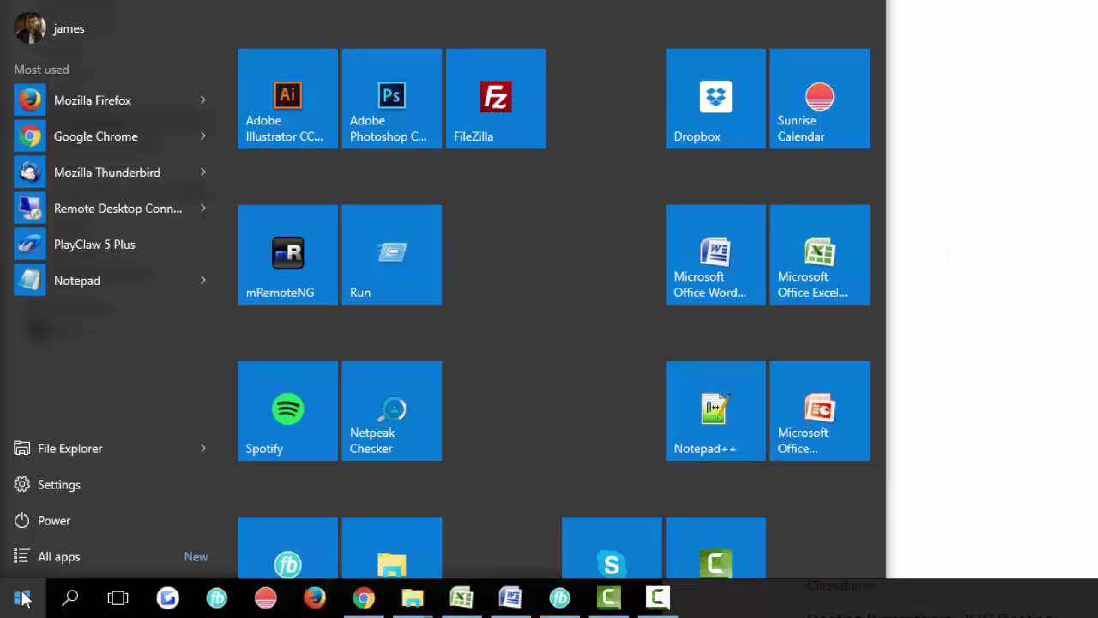
In cmd, go to c:/id3, run 'copy *.csv merge.csv', and open merge.csv in Excel
{"action": "left_click", "coordinate": [389, 270]}
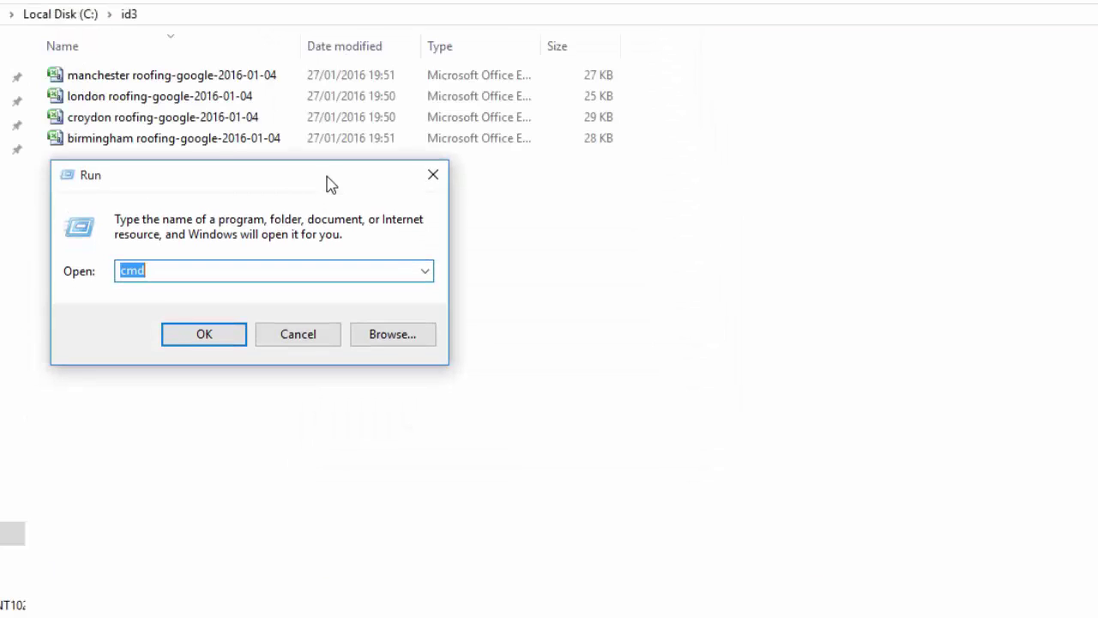
{"action": "key", "text": "Return"}
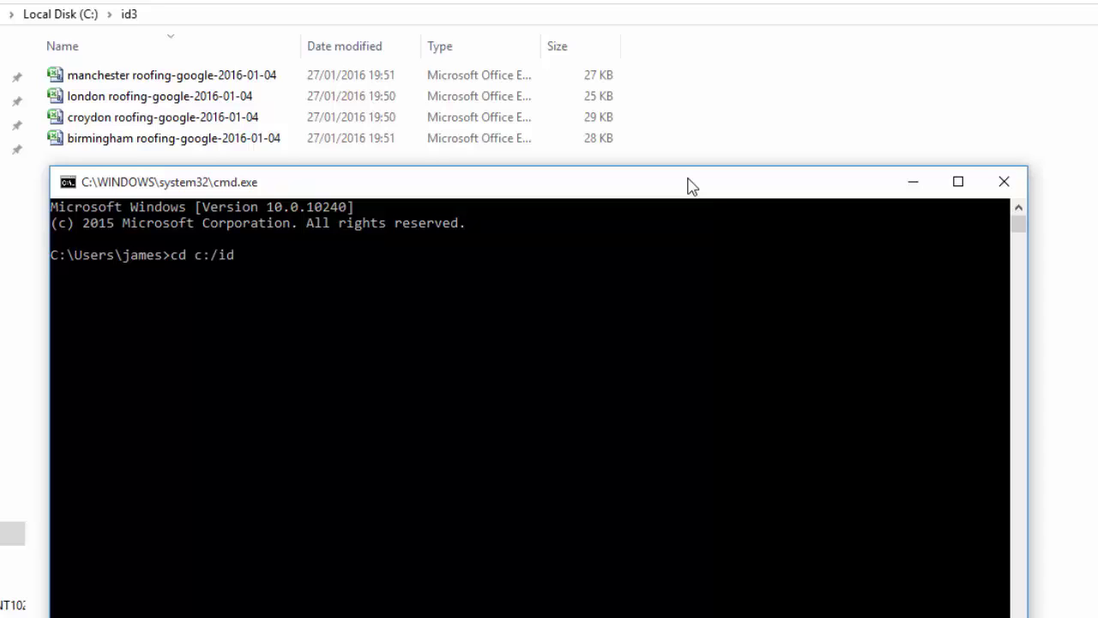
{"action": "key", "text": "Return"}
{"action": "type", "text": "copy *.csv merge"}
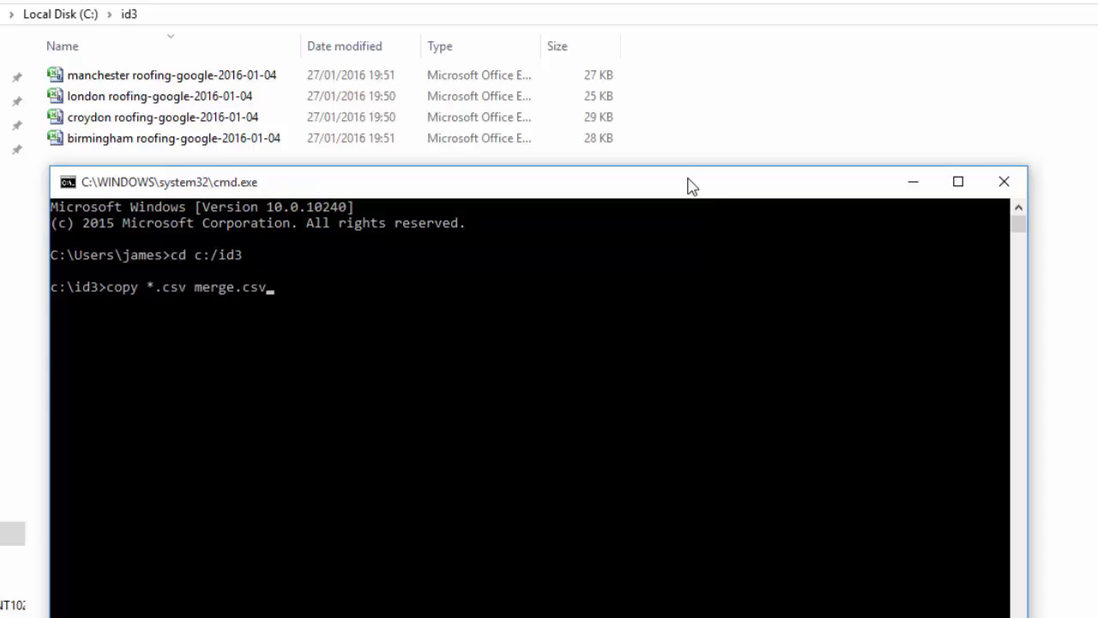
{"action": "type", "text": ".csv"}
{"action": "key", "text": "Return"}
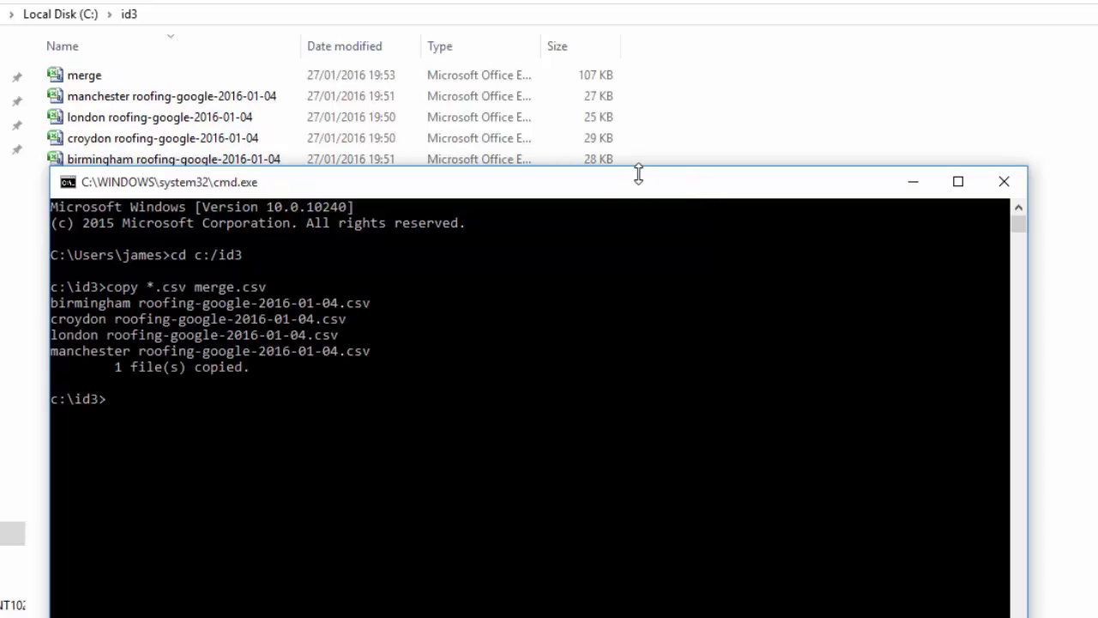
{"action": "left_click_drag", "start_coordinate": [613, 190], "coordinate": [603, 229]}
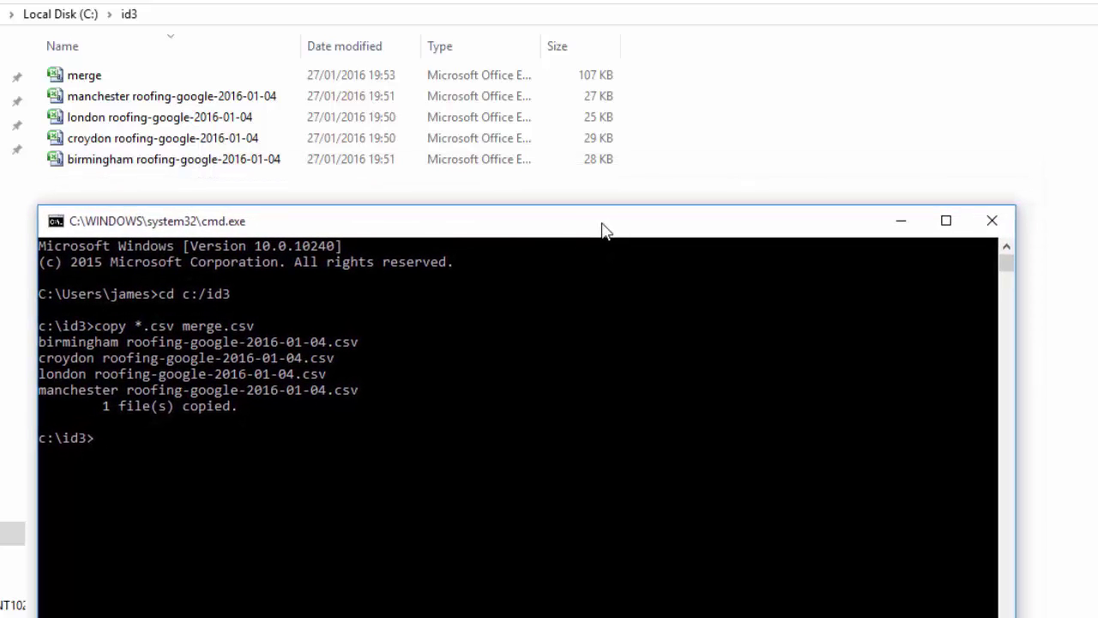
{"action": "double_click", "coordinate": [502, 84]}
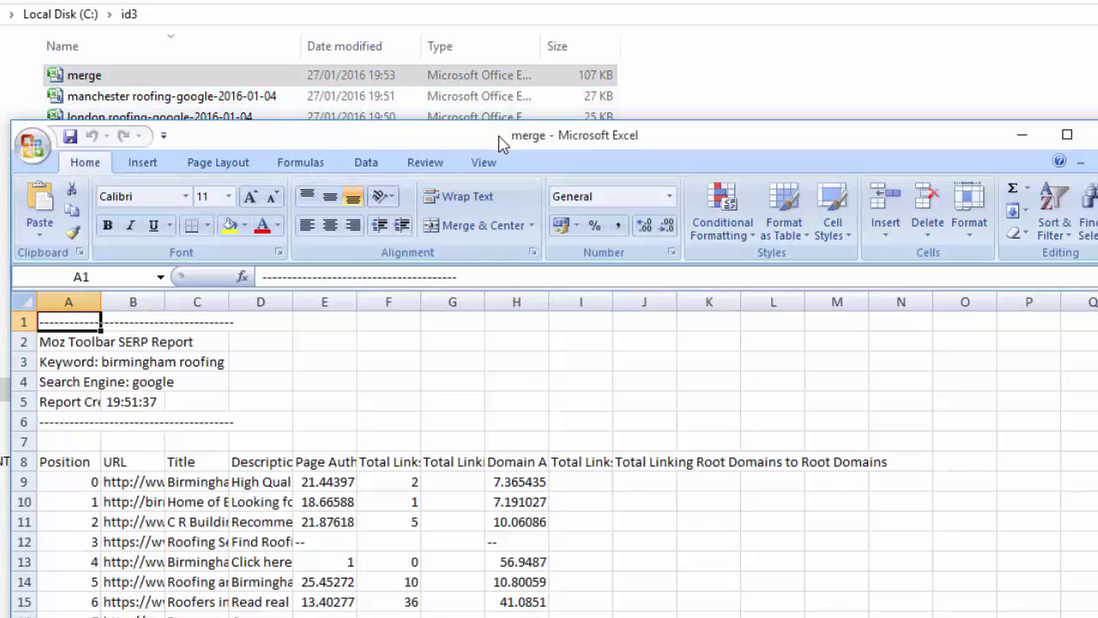
Maximize Excel and change A3 to 'Keyword: Birmingham'
{"action": "double_click", "coordinate": [502, 141]}
{"action": "key", "text": "Down"}
{"action": "key", "text": "Down"}
{"action": "left_click_drag", "start_coordinate": [260, 102], "coordinate": [203, 117]}
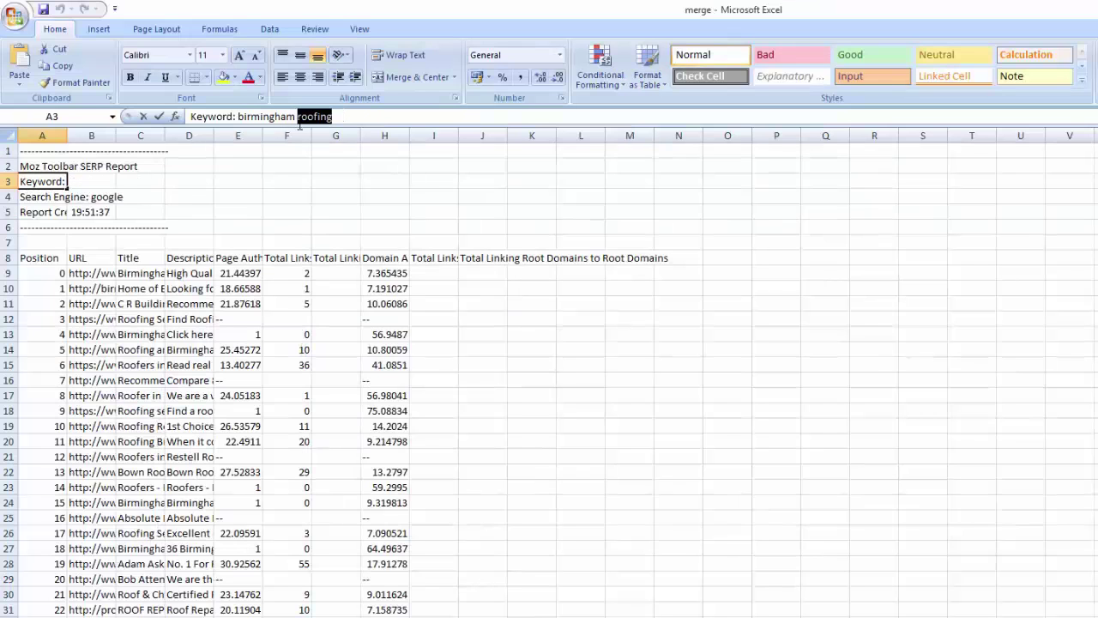
{"action": "key", "text": "BackSpace"}
{"action": "left_click", "coordinate": [260, 117]}
{"action": "left_click_drag", "start_coordinate": [298, 116], "coordinate": [237, 116]}
{"action": "key", "text": "ctrl+c"}
{"action": "left_click", "coordinate": [249, 333]}
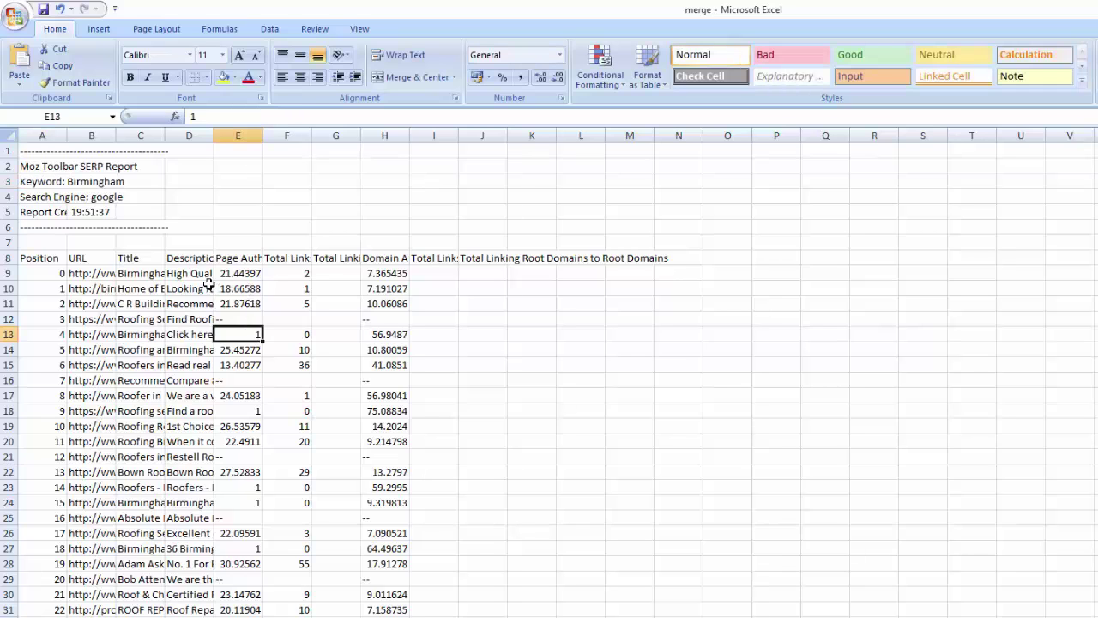
Paste Birmingham into the Title header cell C8
{"action": "left_click_drag", "start_coordinate": [150, 257], "coordinate": [706, 466]}
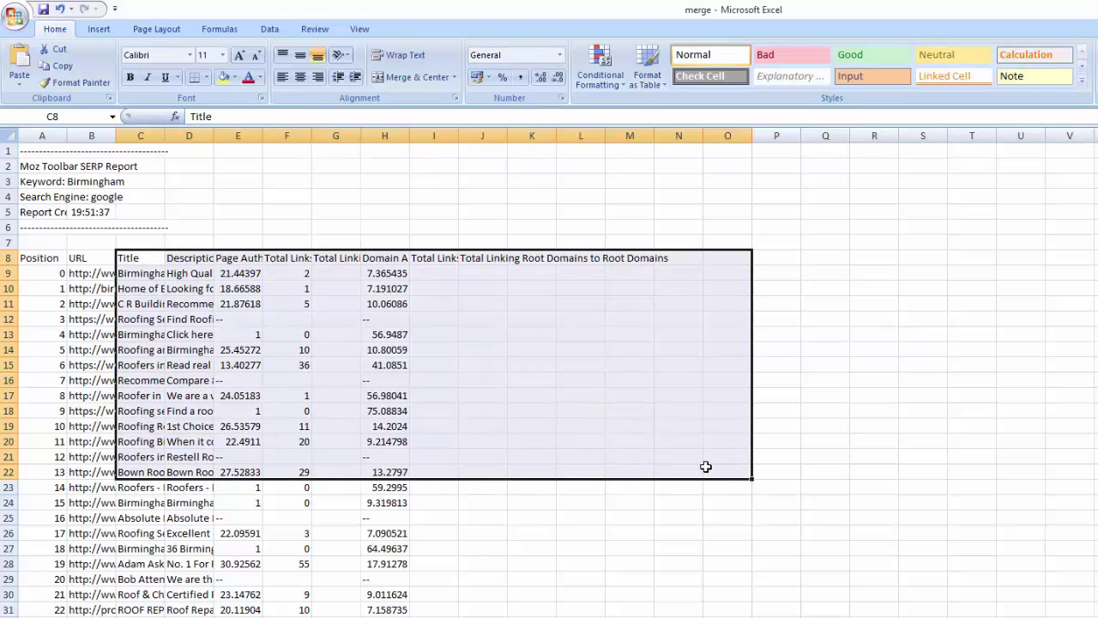
{"action": "left_click", "coordinate": [163, 259]}
{"action": "double_click", "coordinate": [158, 259]}
{"action": "key", "text": "ctrl+v"}
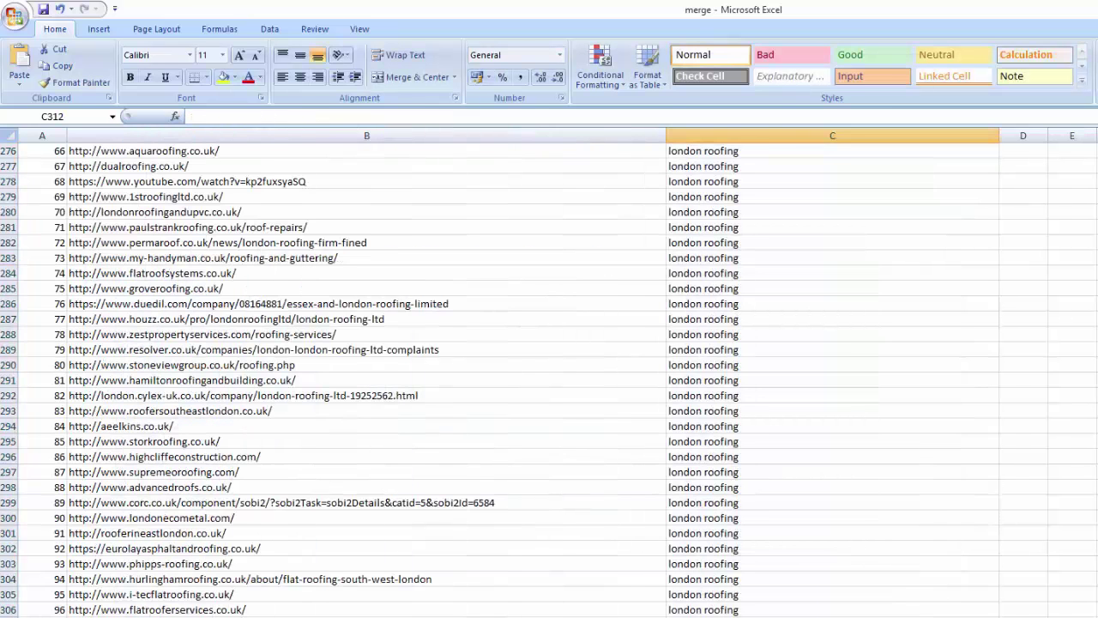
Set cell C209 to the tag 'croydon roofing'
{"action": "scroll", "coordinate": [549, 377], "scroll_direction": "up", "scroll_amount": 14}
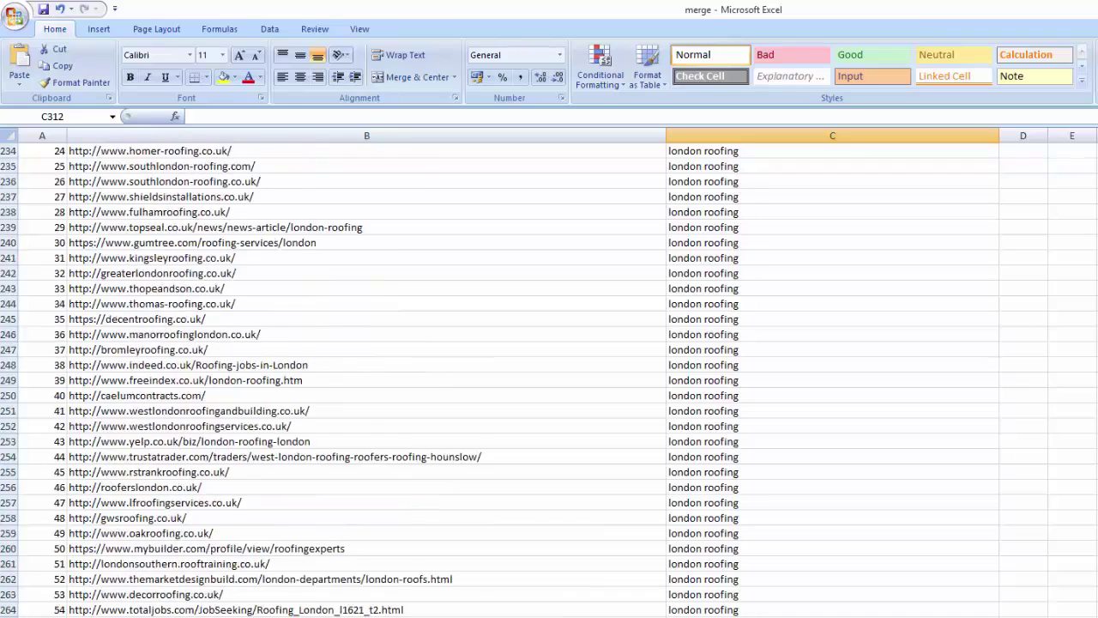
{"action": "scroll", "coordinate": [707, 556], "scroll_direction": "up", "scroll_amount": 17}
{"action": "left_click", "coordinate": [705, 561]}
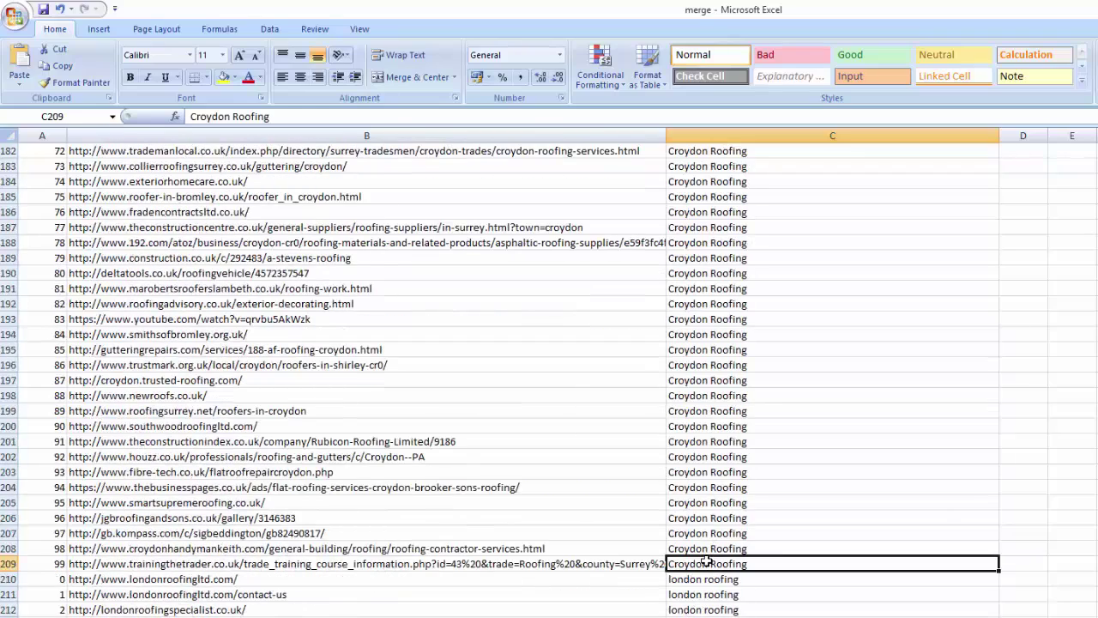
{"action": "type", "text": "croydon roofing"}
{"action": "left_click", "coordinate": [828, 610]}
{"action": "left_click", "coordinate": [986, 566]}
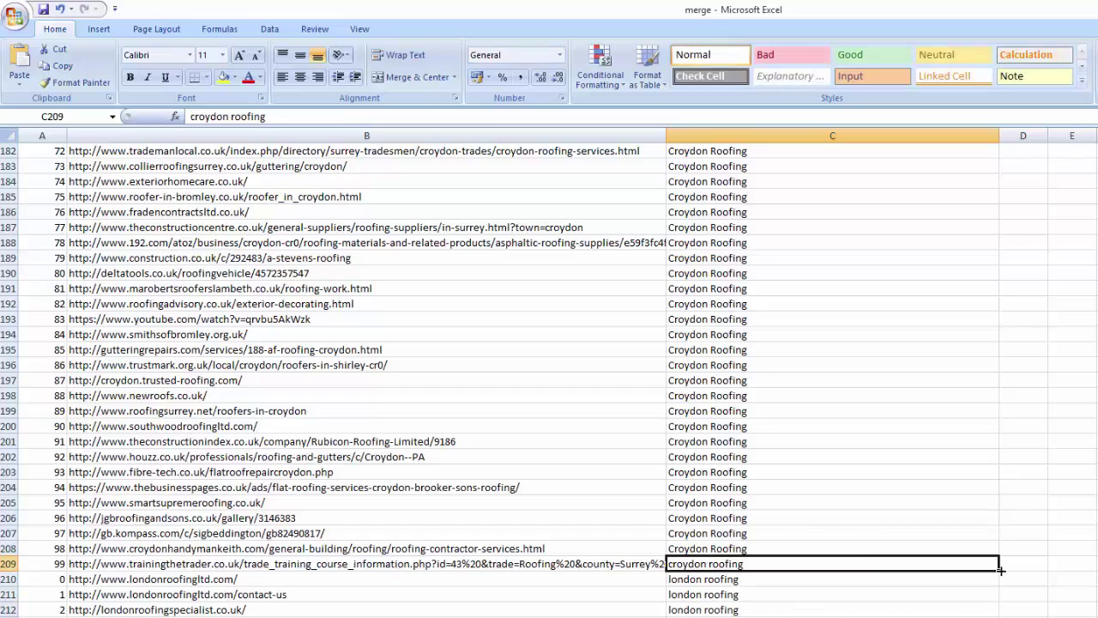